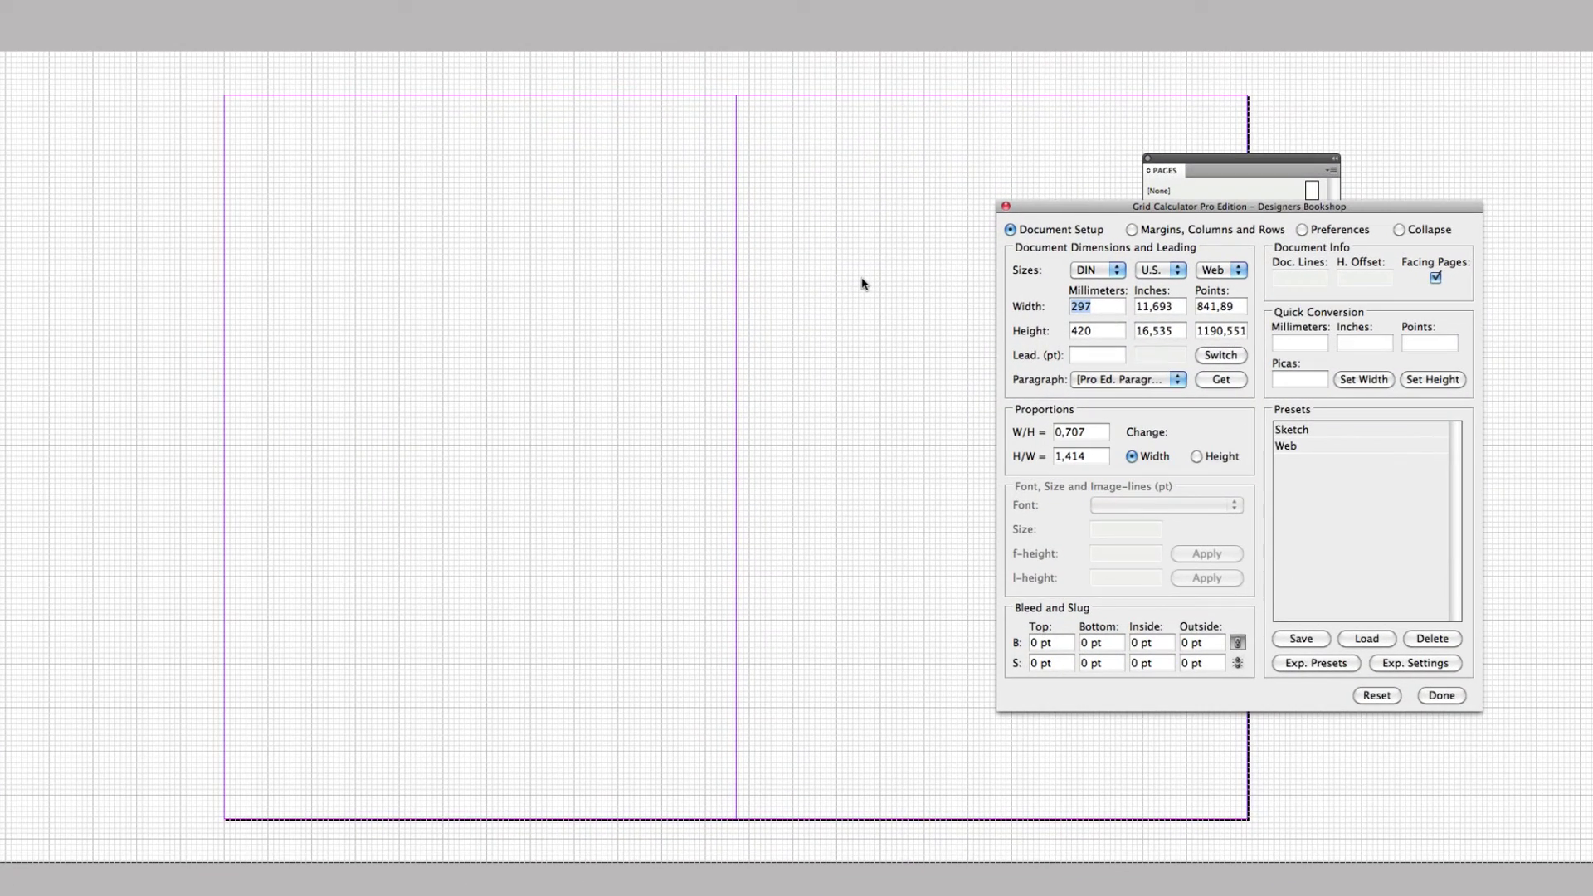
Attempt to save a preset and dismiss the missing-leading warning.
{"action": "left_click", "coordinate": [1309, 636]}
{"action": "left_click_drag", "start_coordinate": [791, 82], "coordinate": [1157, 331]}
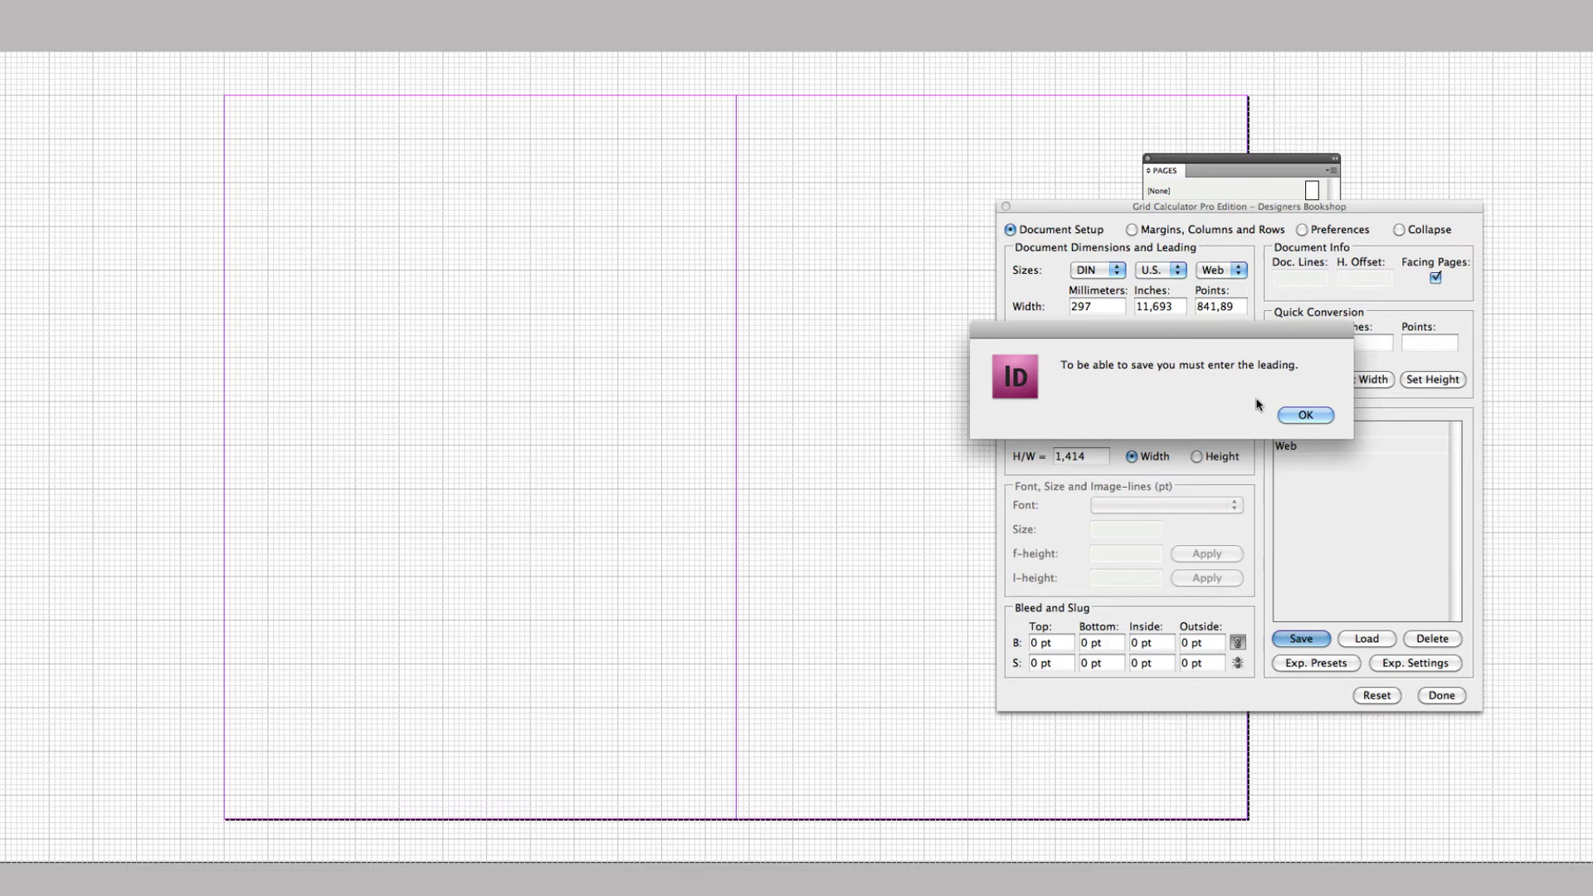
{"action": "left_click", "coordinate": [1304, 415]}
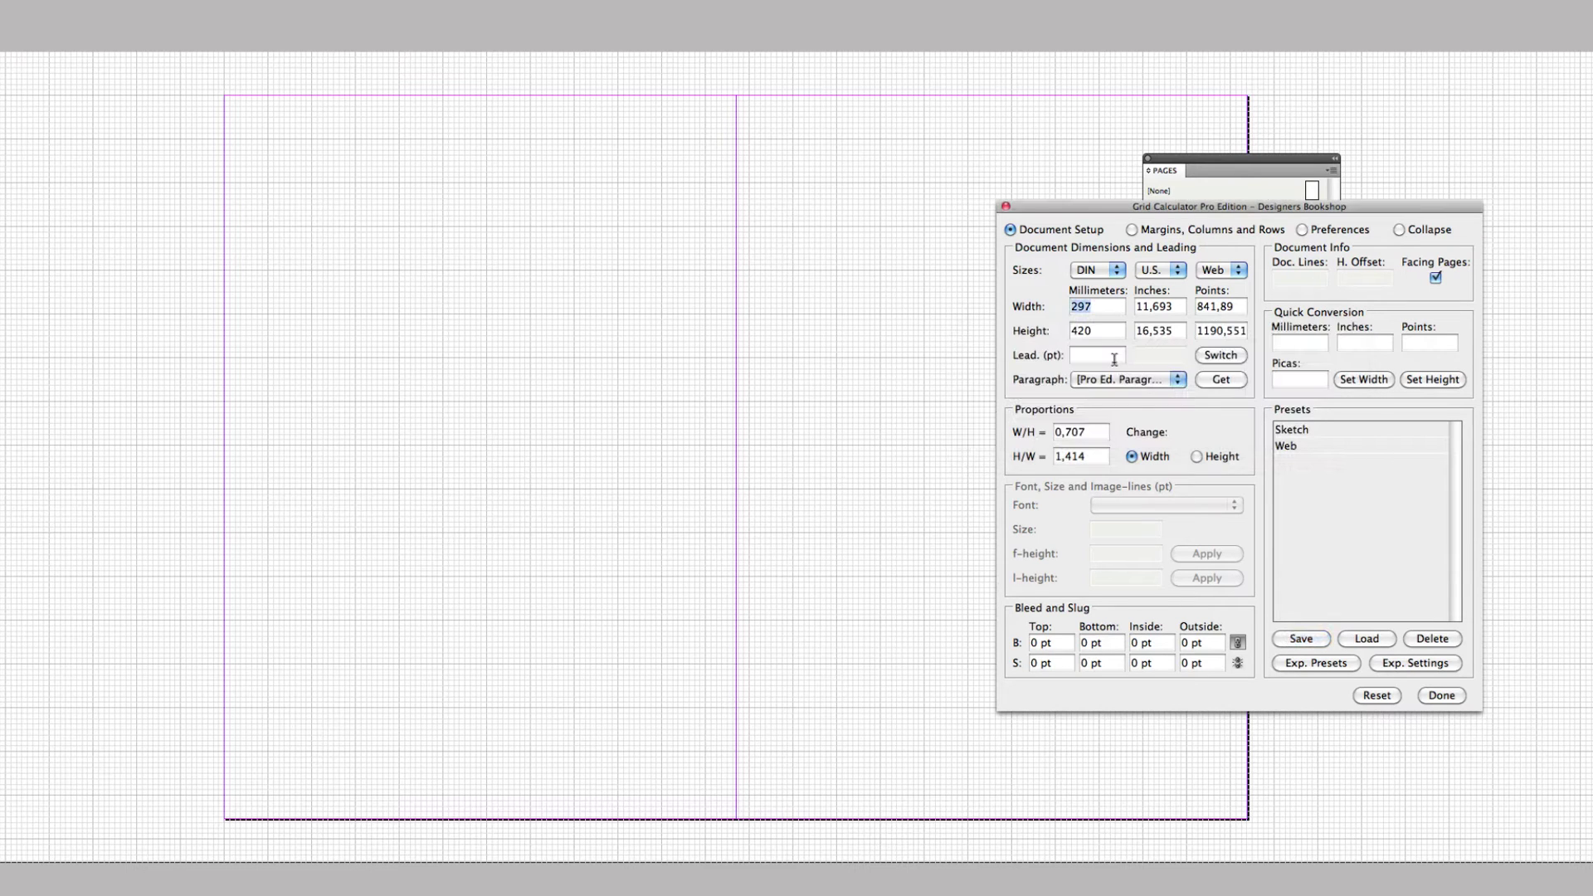
Enter 12 pt leading, then cancel the Save Preset dialog.
{"action": "left_click", "coordinate": [1116, 355]}
{"action": "type", "text": "12"}
{"action": "key", "text": "Tab"}
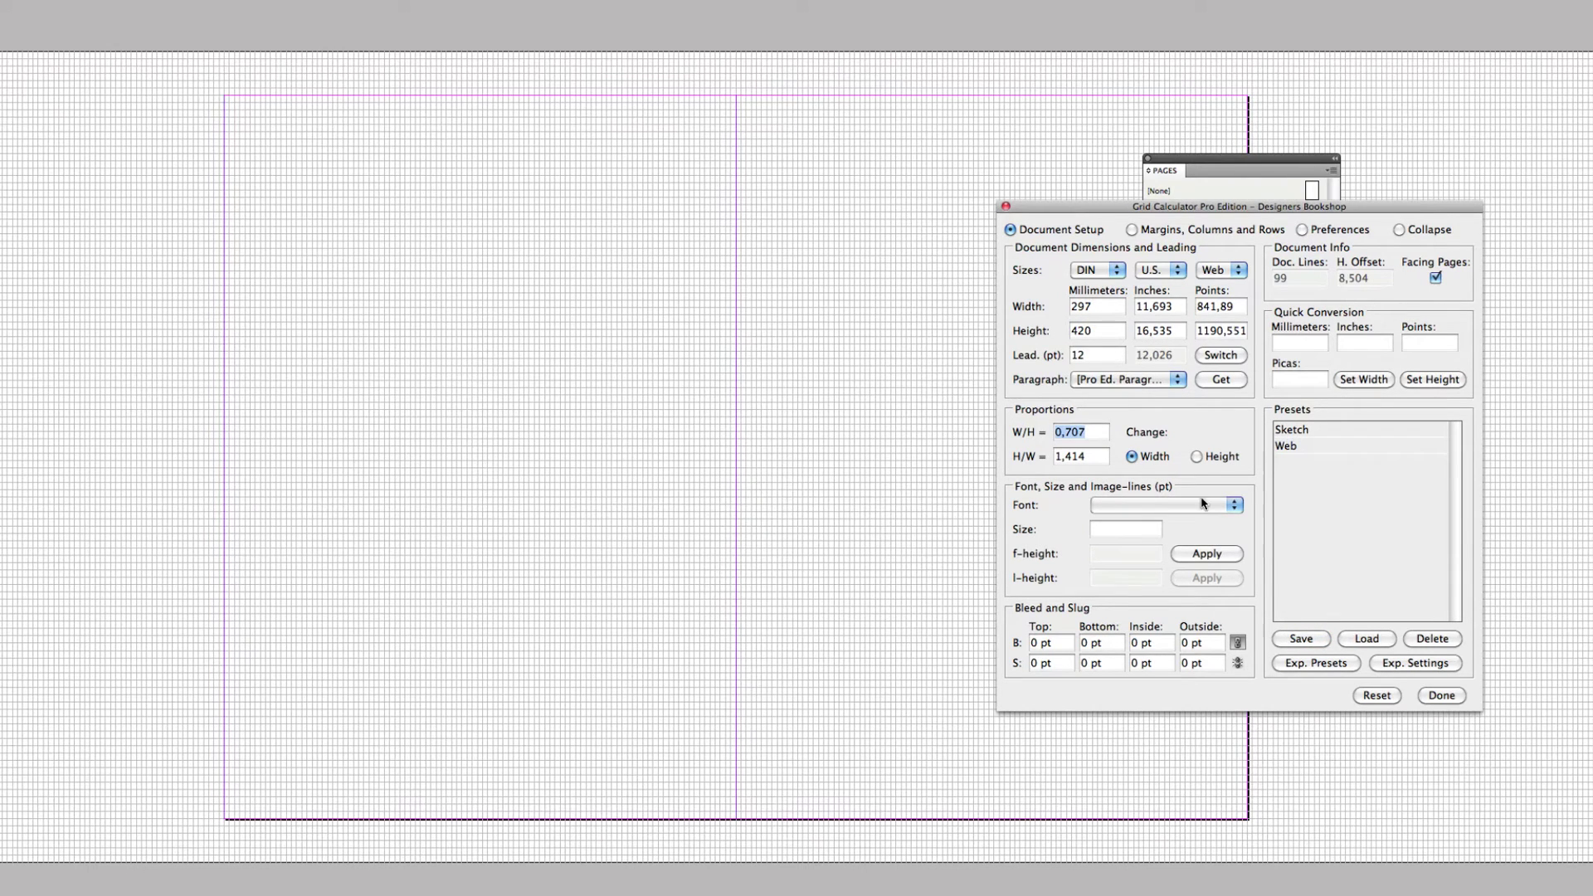
{"action": "left_click", "coordinate": [1297, 641]}
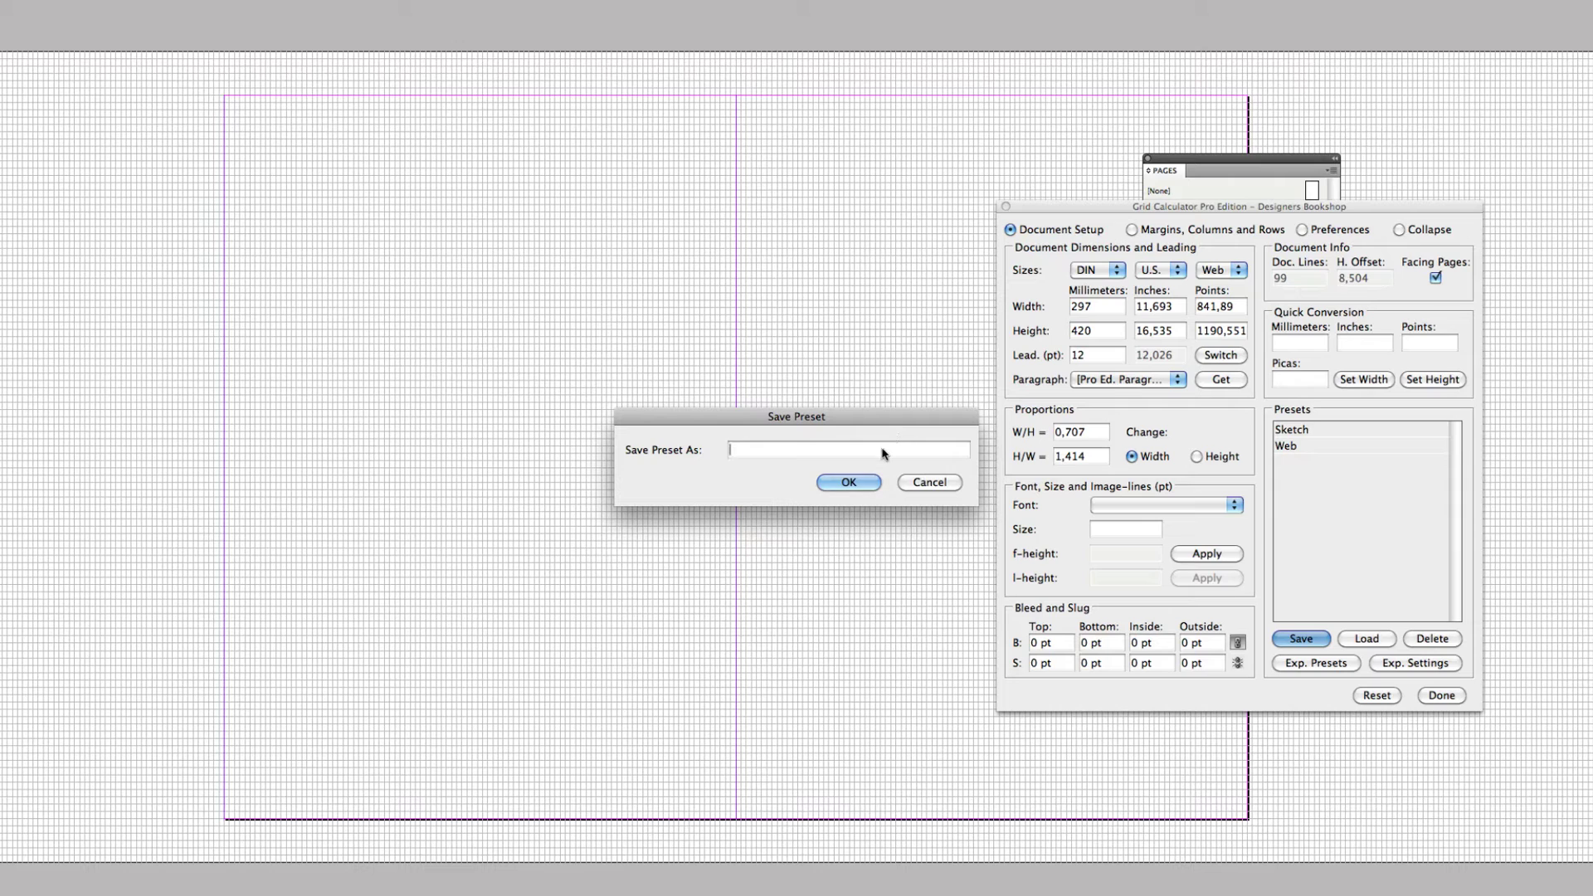
{"action": "left_click", "coordinate": [928, 482]}
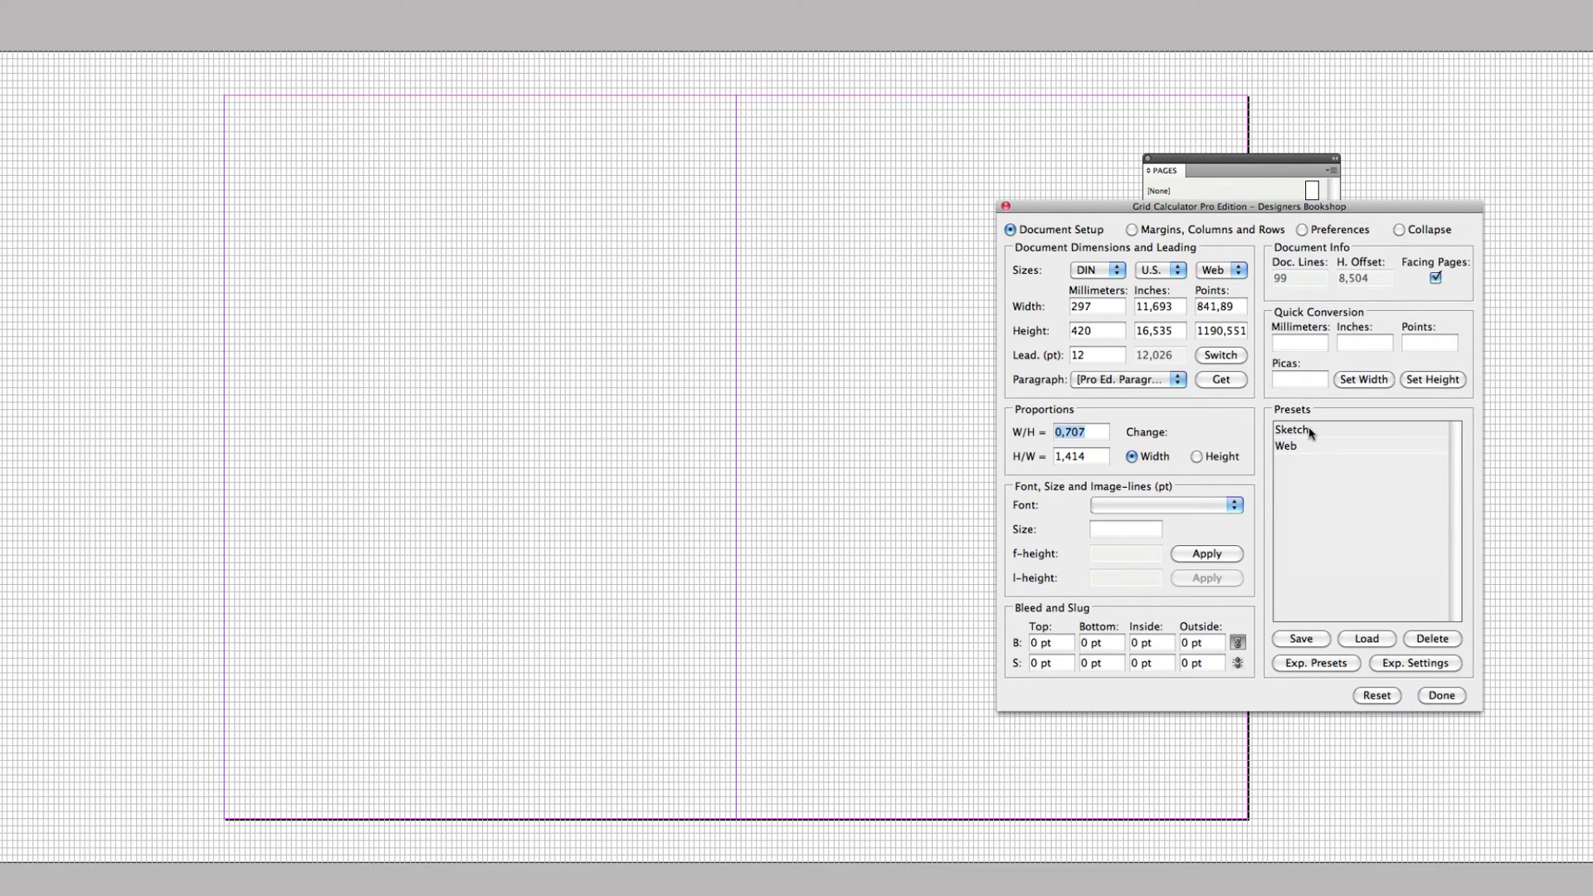
Load the Sketch preset, leaving leading at 12.5 pt with 95 lines.
{"action": "left_click", "coordinate": [1304, 431]}
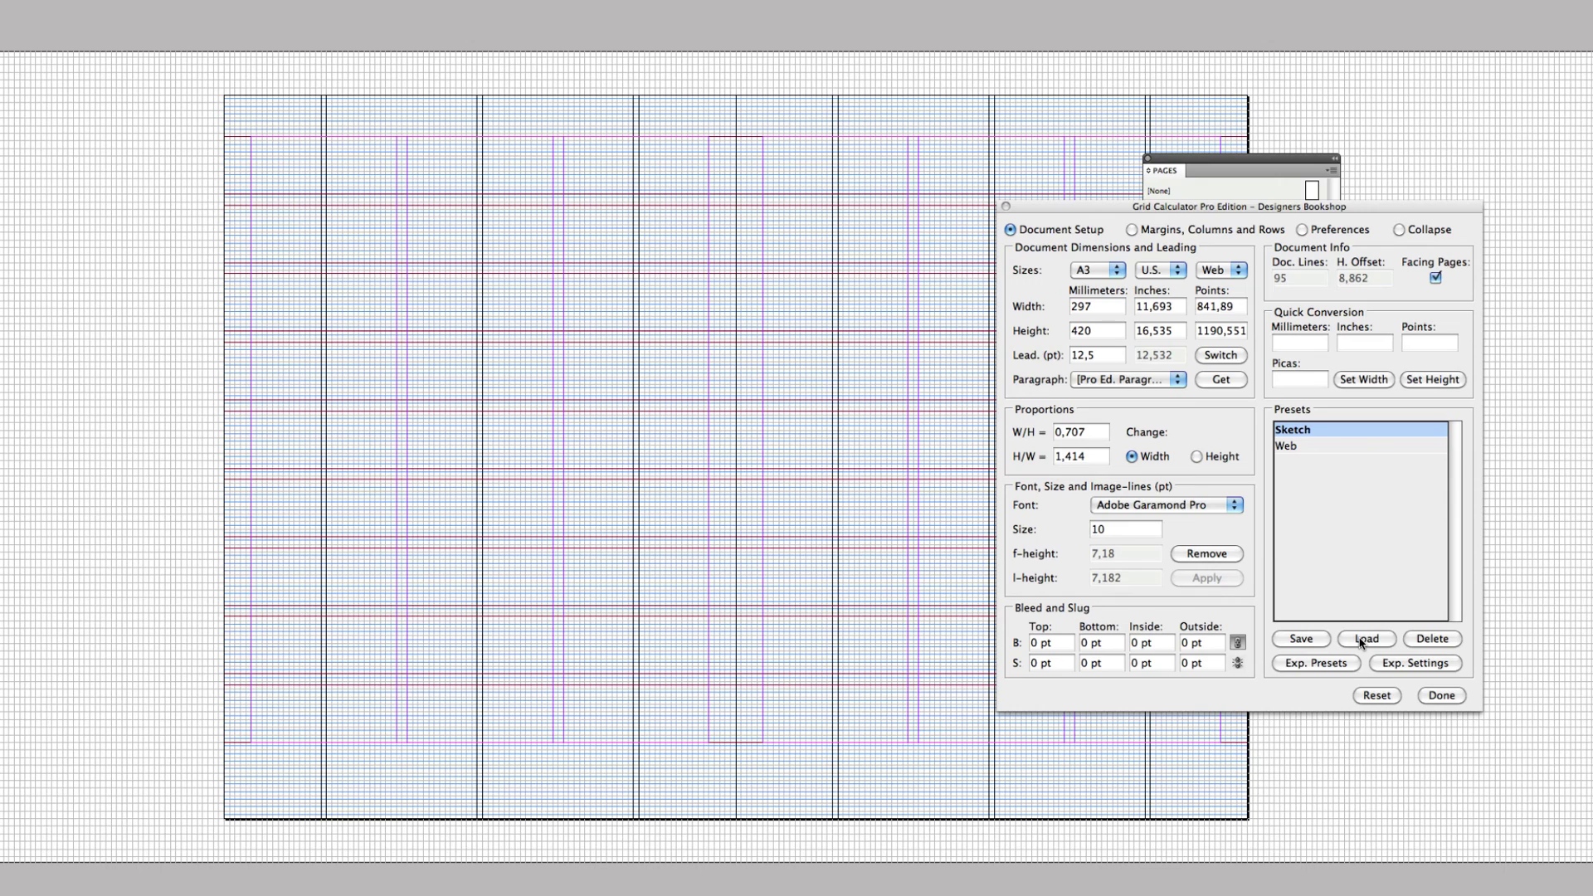
{"action": "left_click", "coordinate": [1438, 639]}
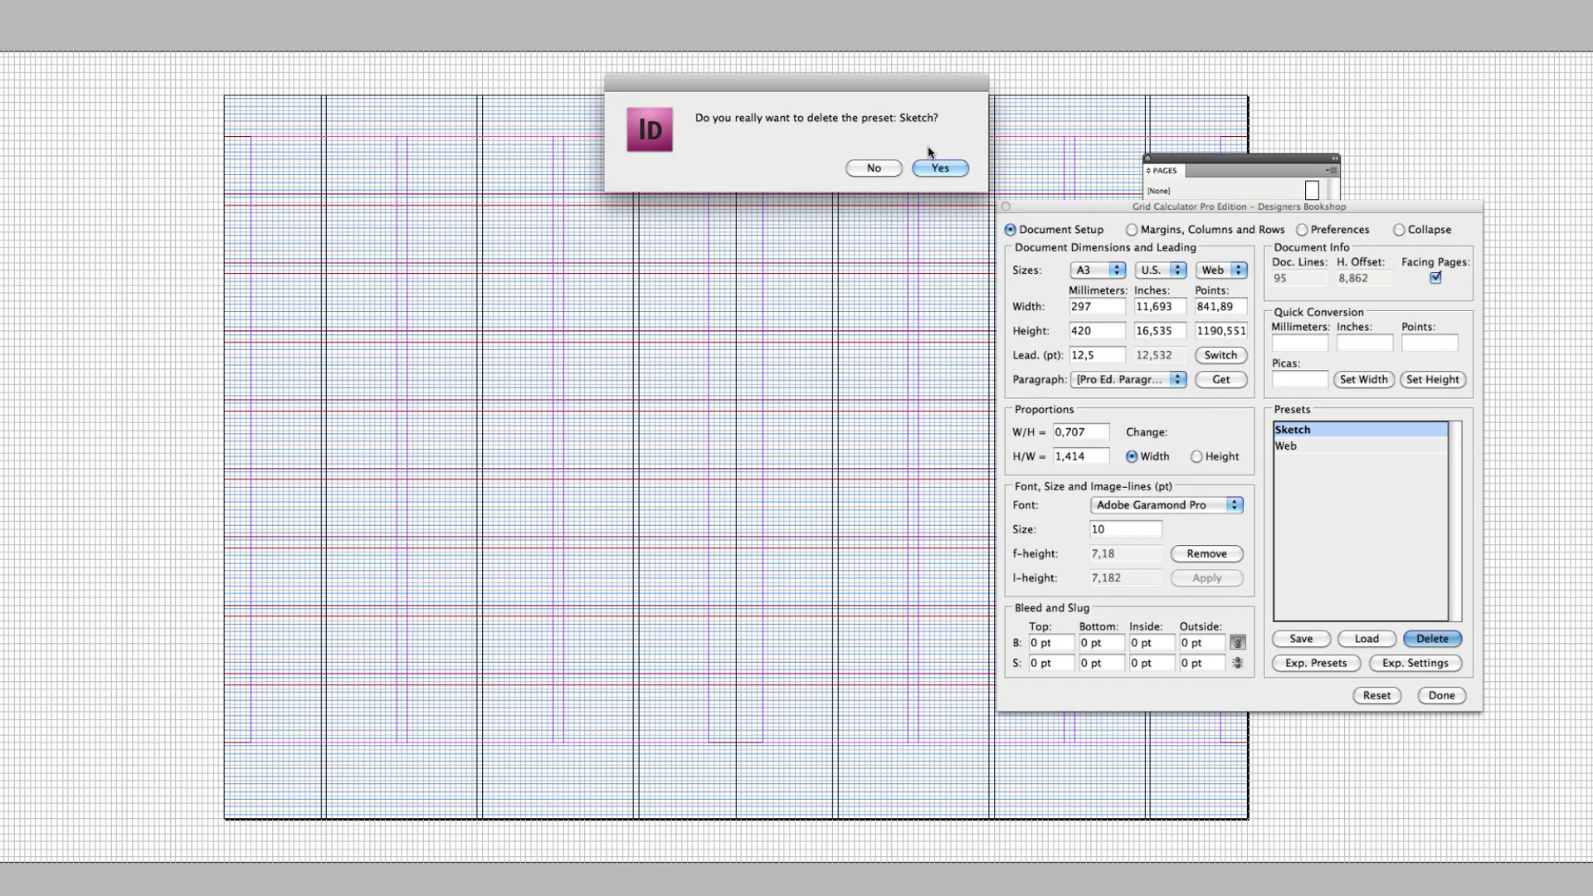
{"action": "left_click", "coordinate": [872, 170]}
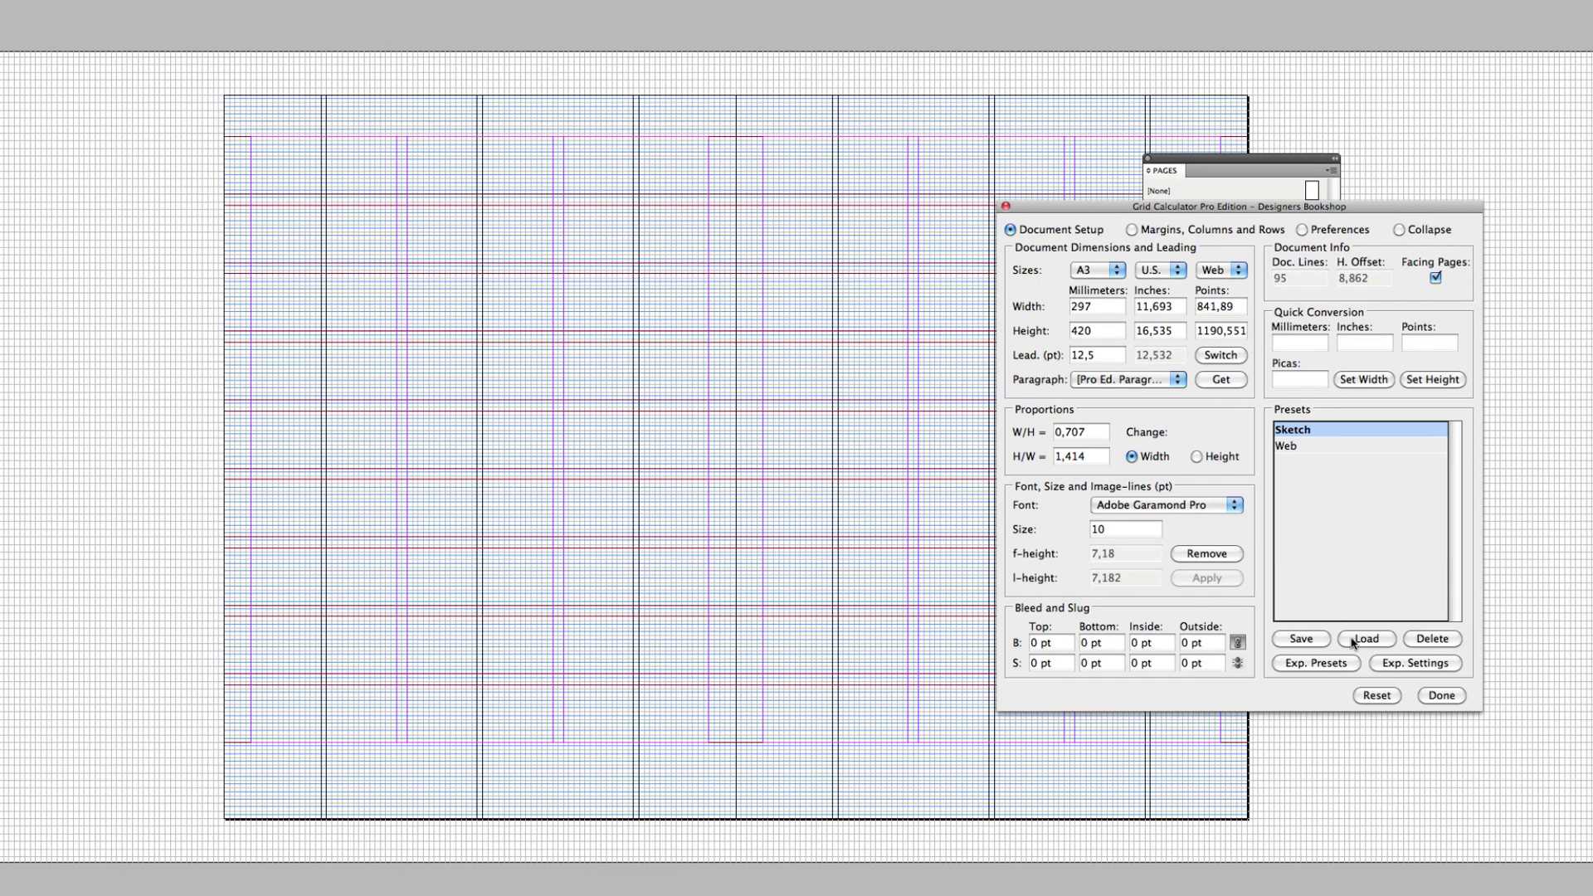